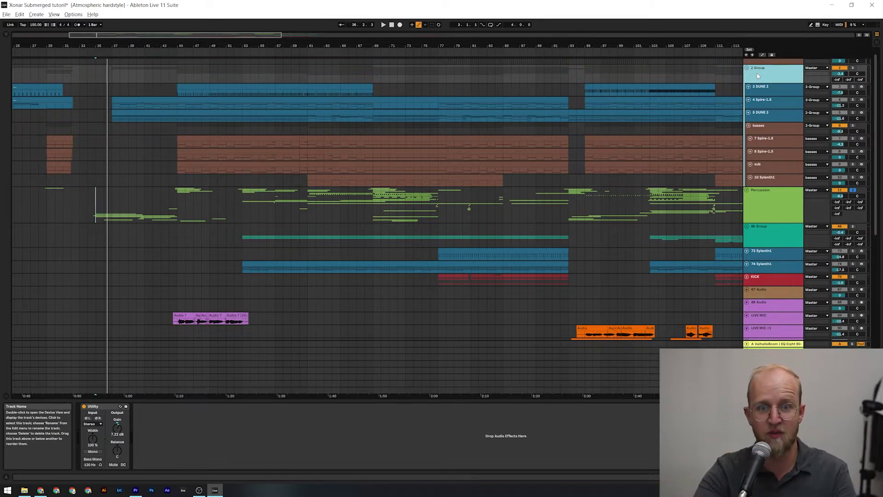
Step: Play from bar 45 on the 88 Audio lane and scroll down to the Audio 7/8 vocals and LIVE MIC takes
scroll(758, 76, down, 1)
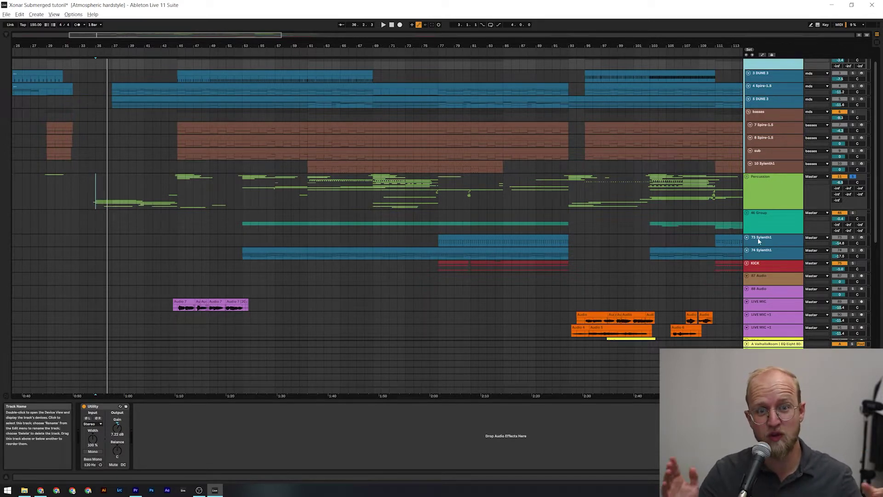
scroll(195, 242, down, 4)
click(195, 242)
key(space)
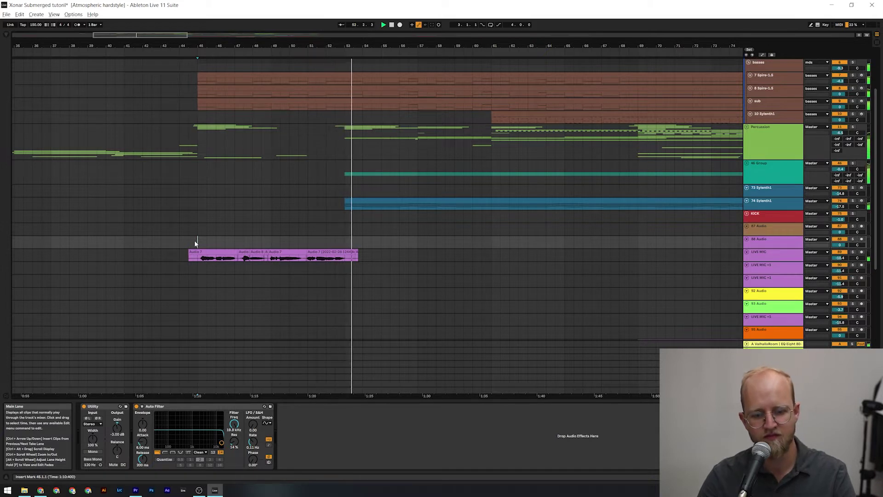
scroll(196, 243, down, 5)
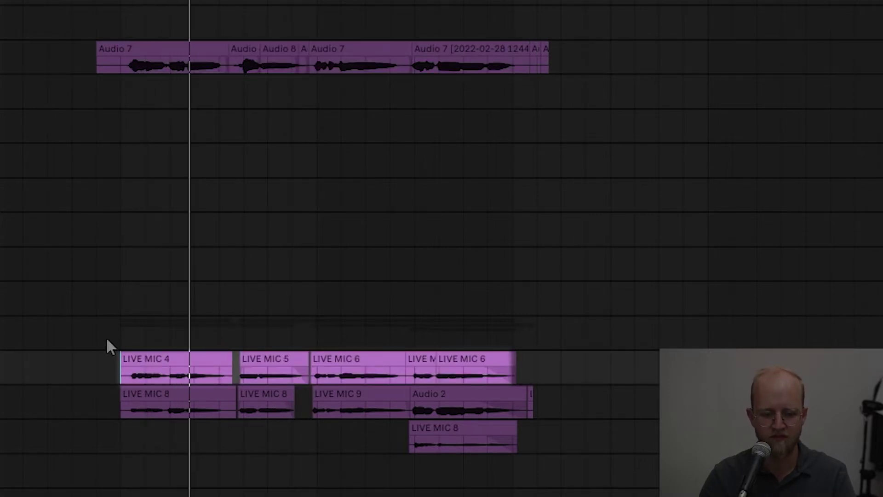
click(124, 409)
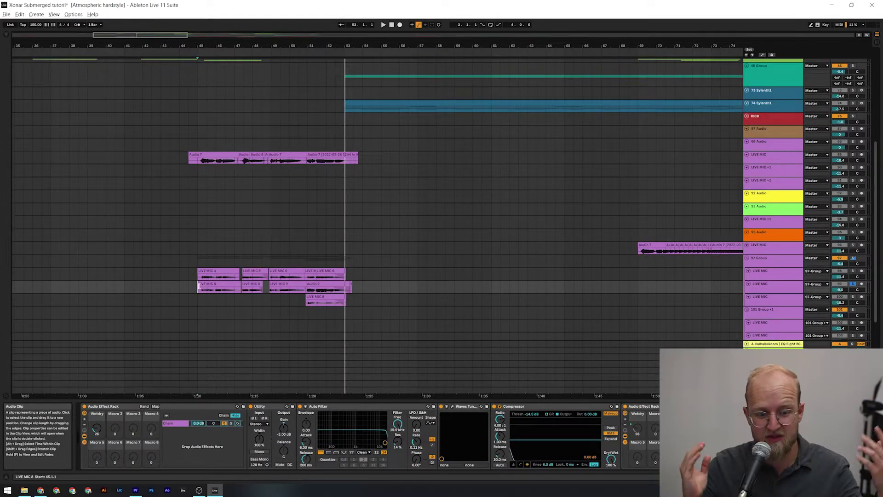
click(269, 292)
key(space)
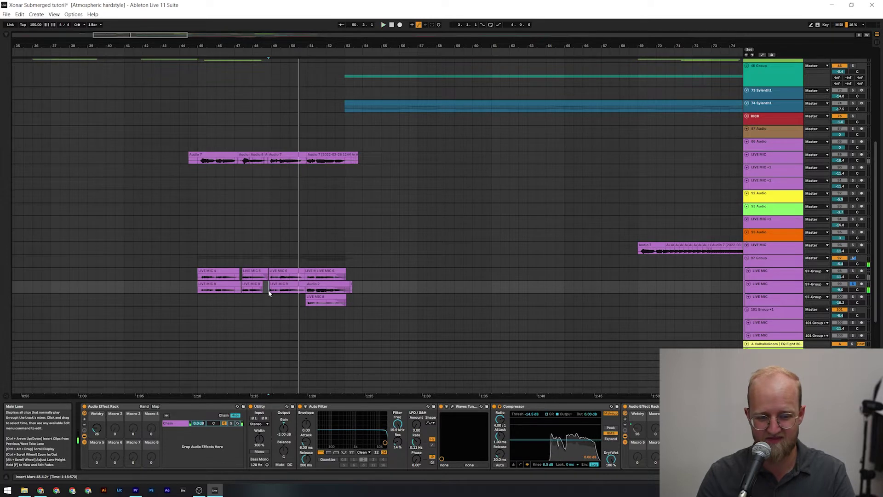
key(space)
key(space)
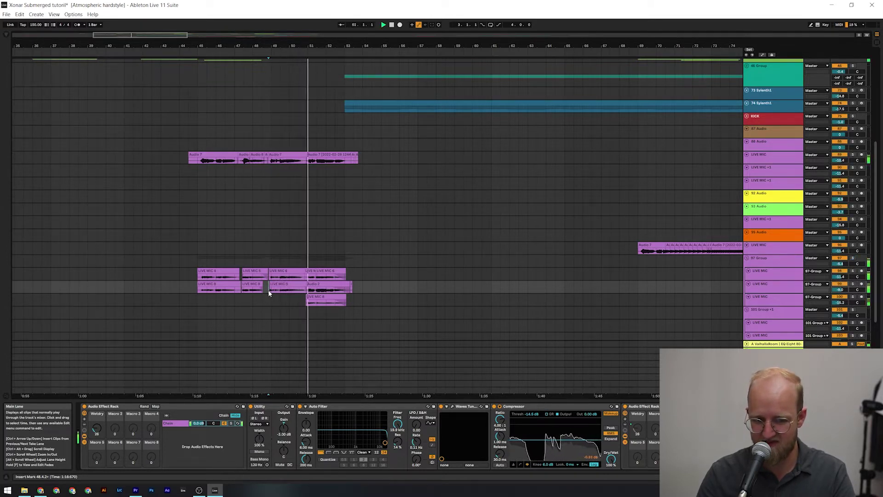
key(space)
click(199, 282)
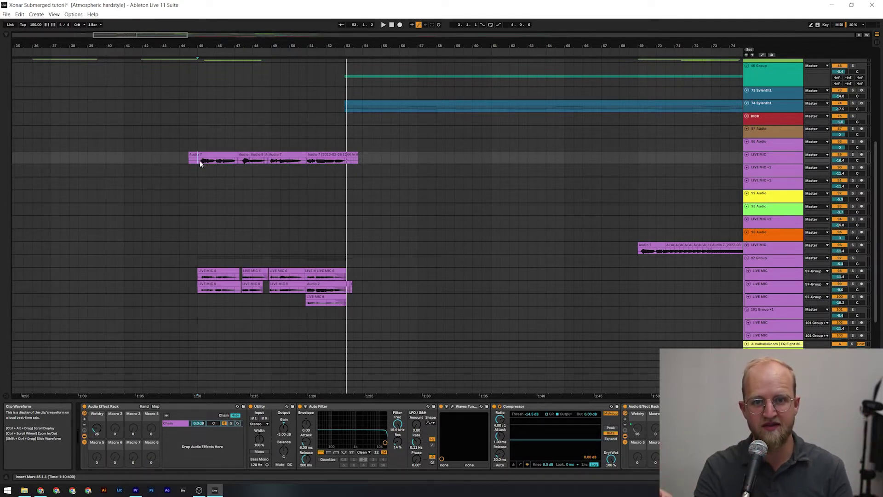
Step: Set the start point at bar 53 on 46 Group and play the melody
scroll(276, 179, up, 5)
click(351, 190)
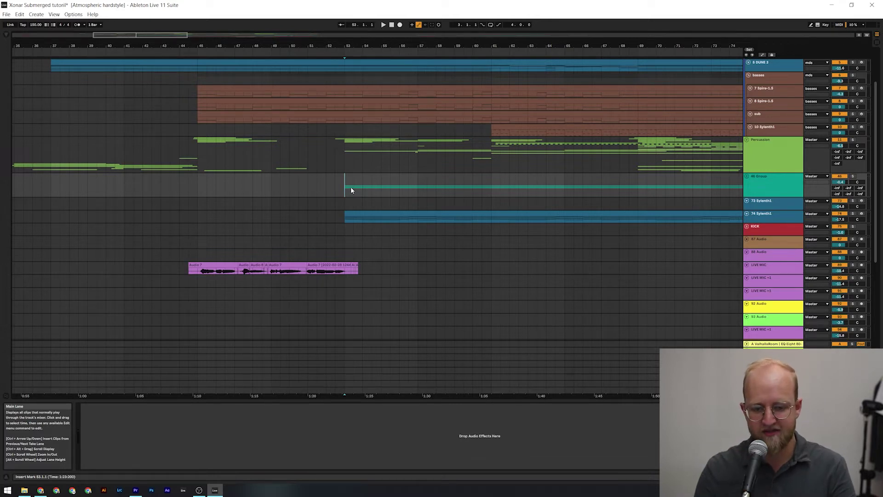
key(space)
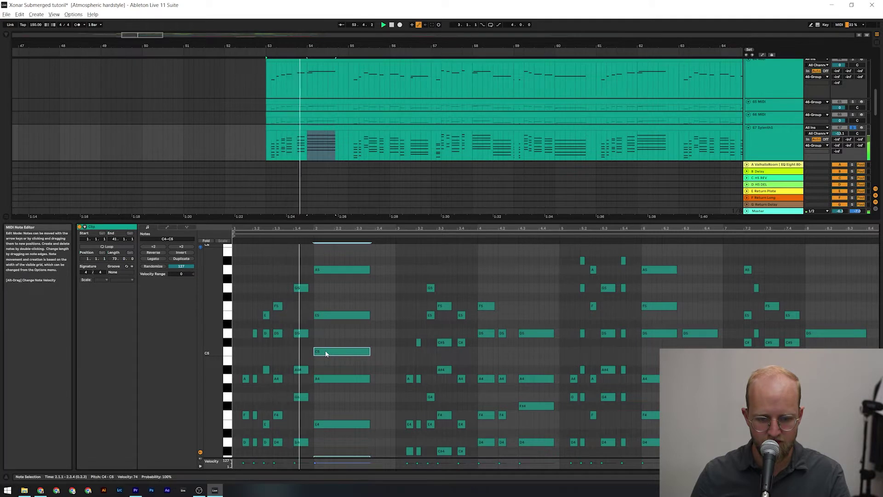
Step: Transpose the selected C4 and C5 notes up one semitone and play them back
scroll(326, 353, down, 2)
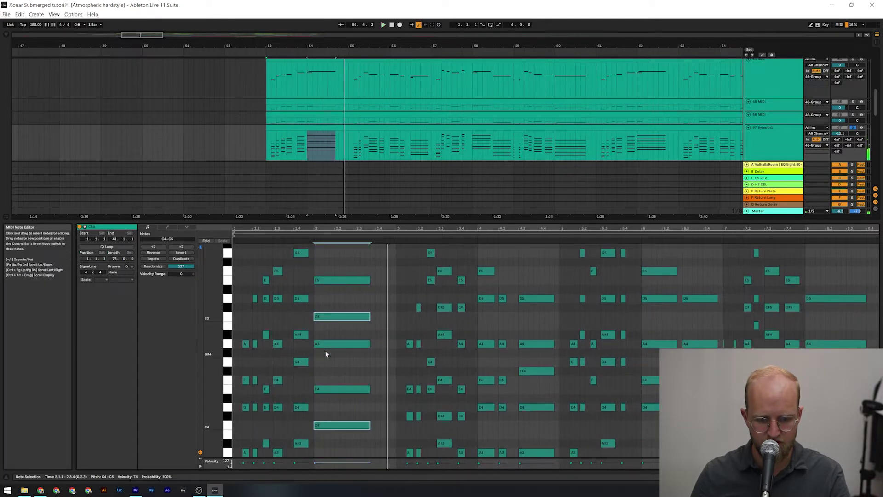
scroll(325, 349, down, 1)
click(355, 410)
key(space)
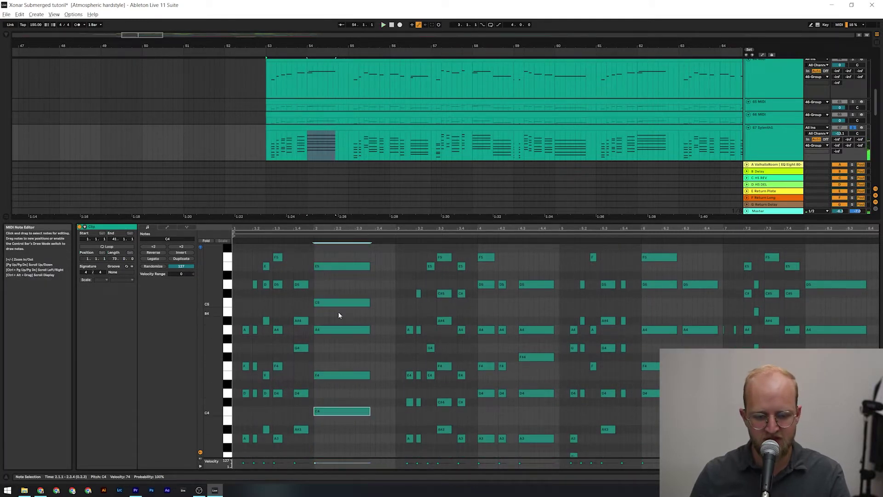
key(Up)
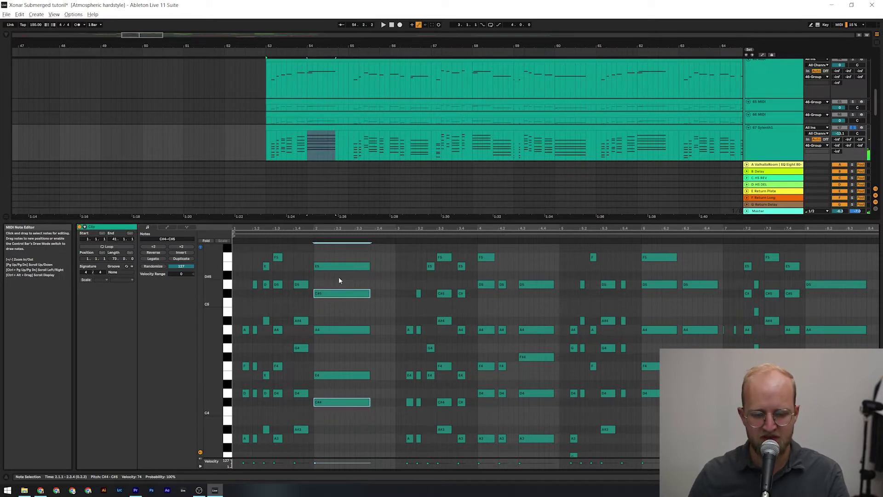
key(space)
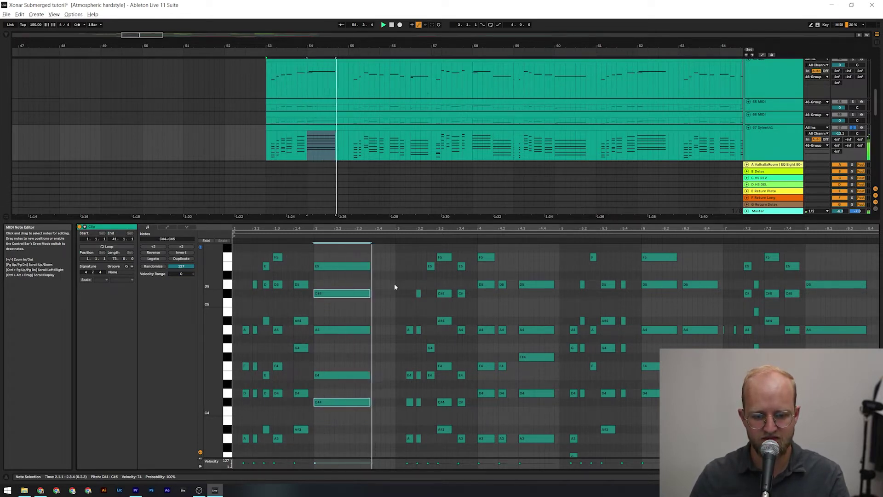
Step: Zoom the note view in and out around bars 3 to 11 to check the raised notes
scroll(619, 286, up, 3)
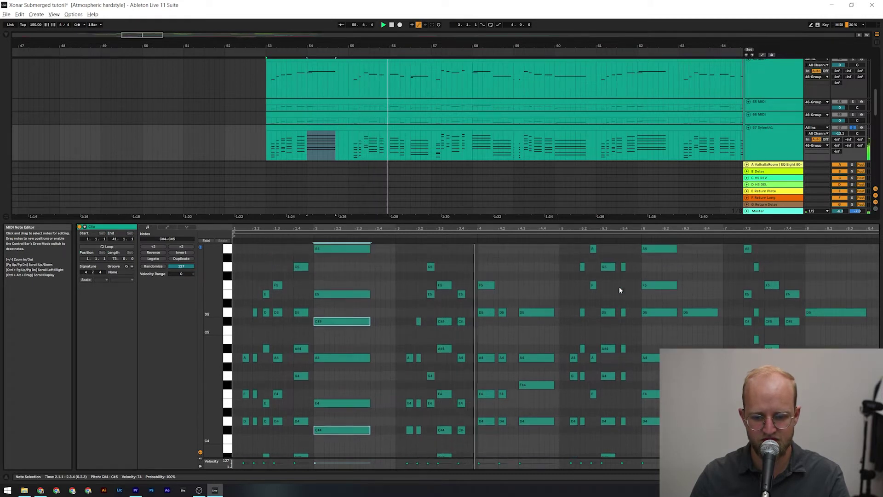
key(minus)
key(plus)
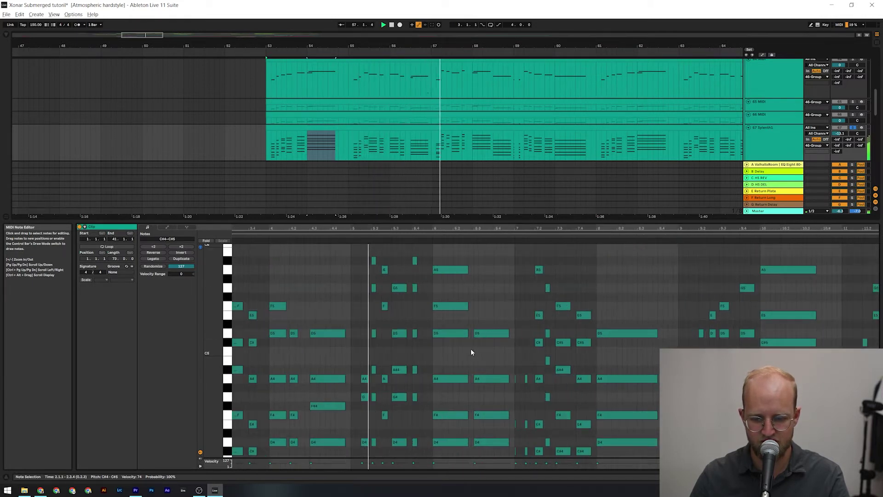
key(minus)
key(plus)
scroll(408, 341, down, 2)
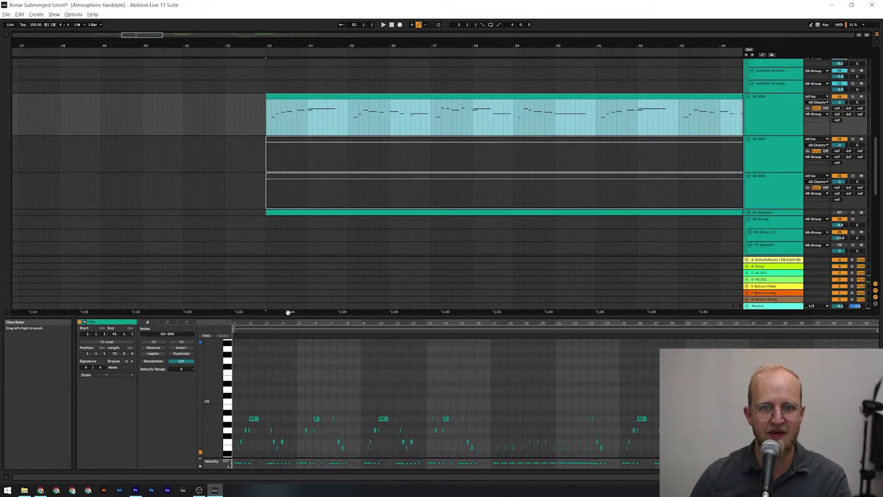
Step: Play the 64 MIDI melody from bar 53, zooming to view bars 1 to 18
key(space)
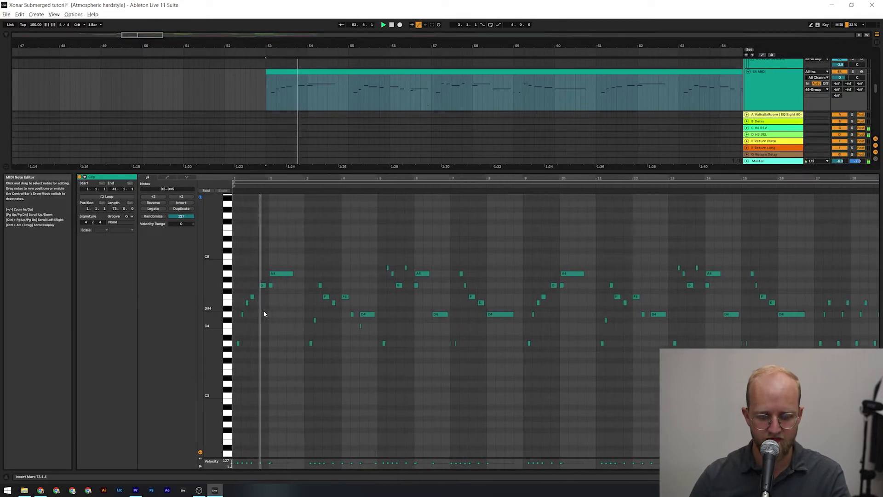
key(plus)
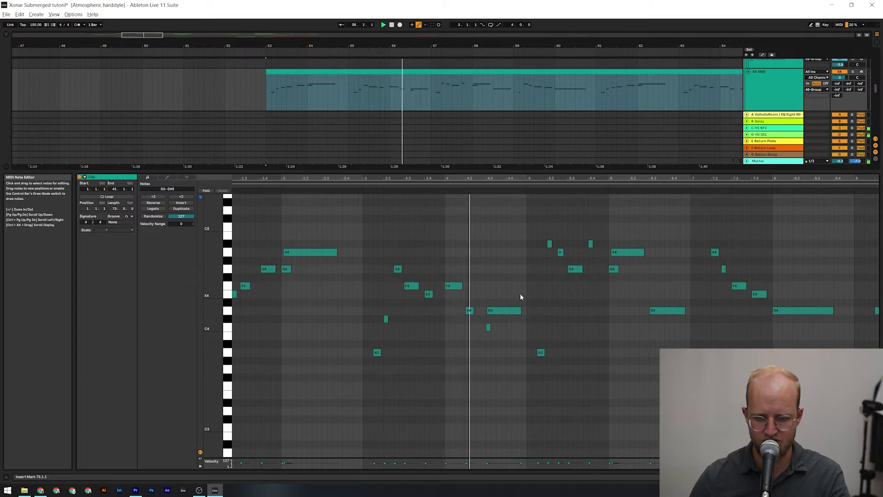
key(minus)
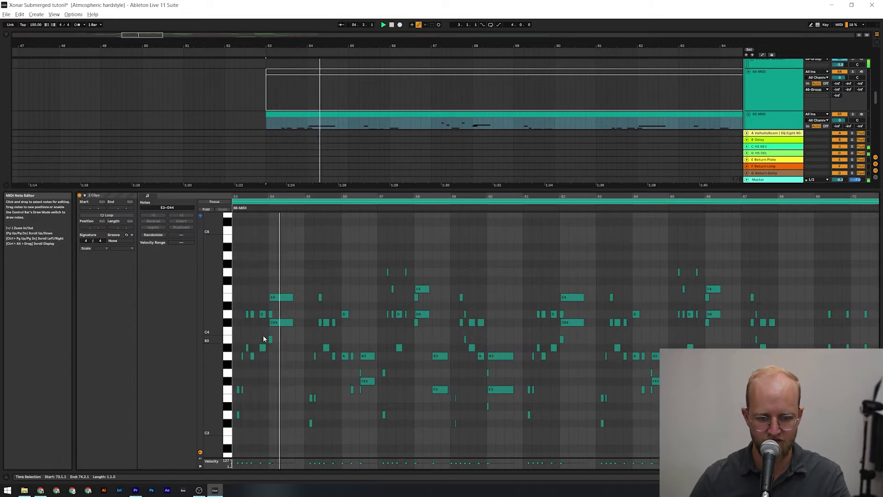
scroll(306, 286, down, 2)
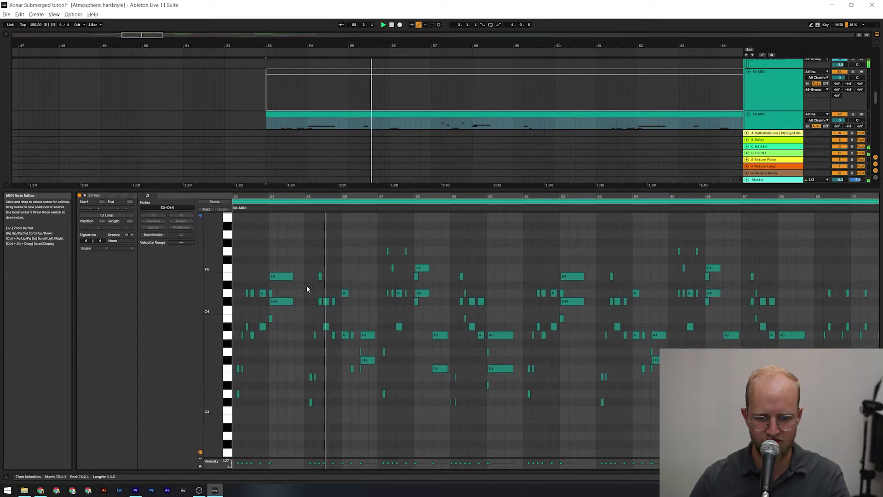
scroll(307, 286, up, 2)
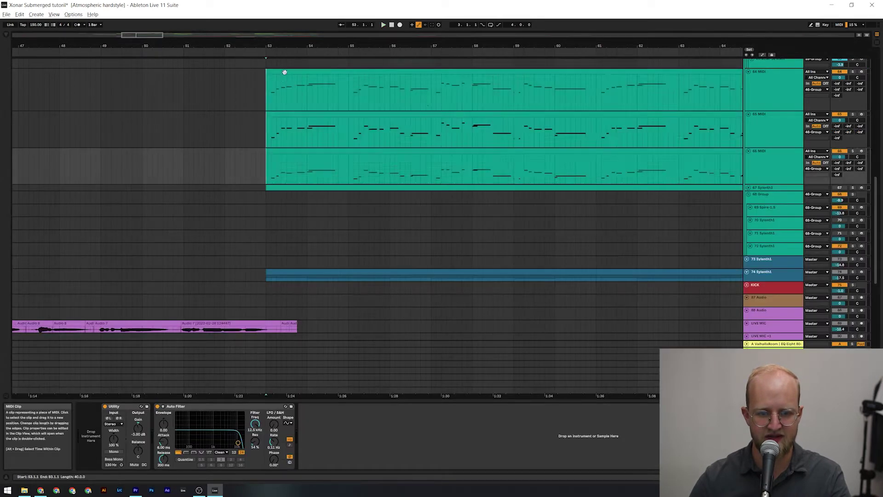
Step: Open the three MIDI source clips together in the note editor and zoom into the melody
click(281, 156)
double_click(281, 151)
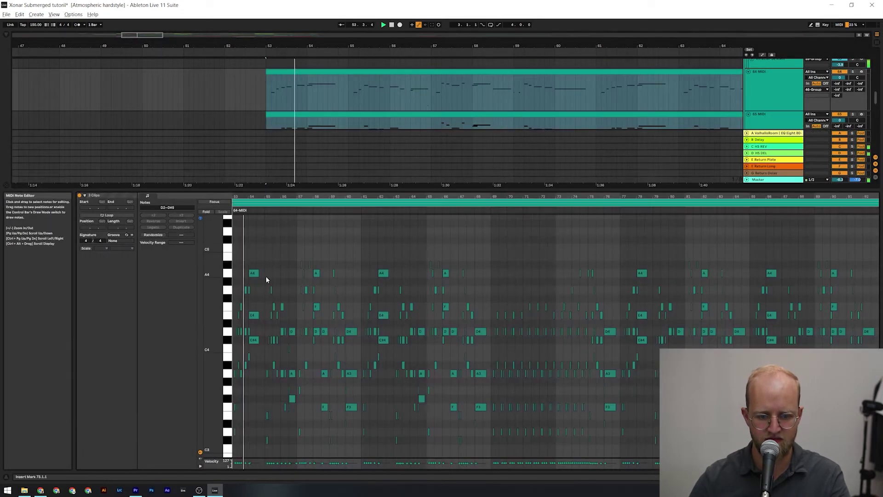
key(plus)
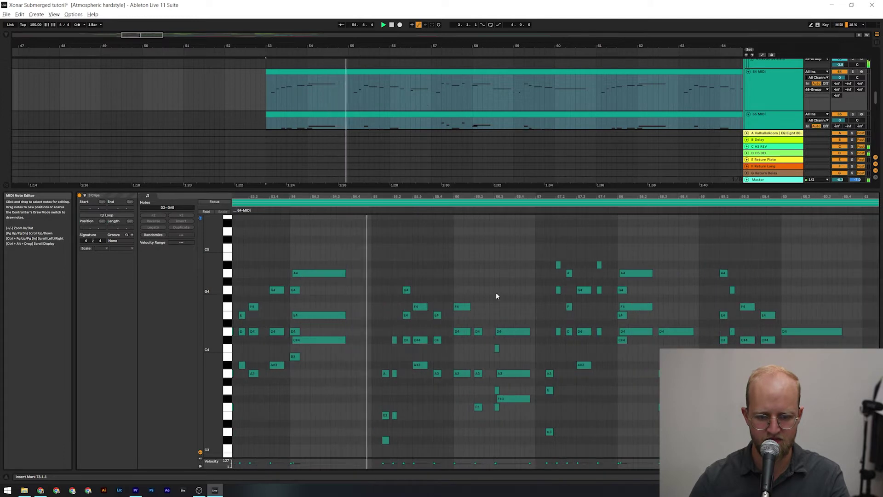
key(plus)
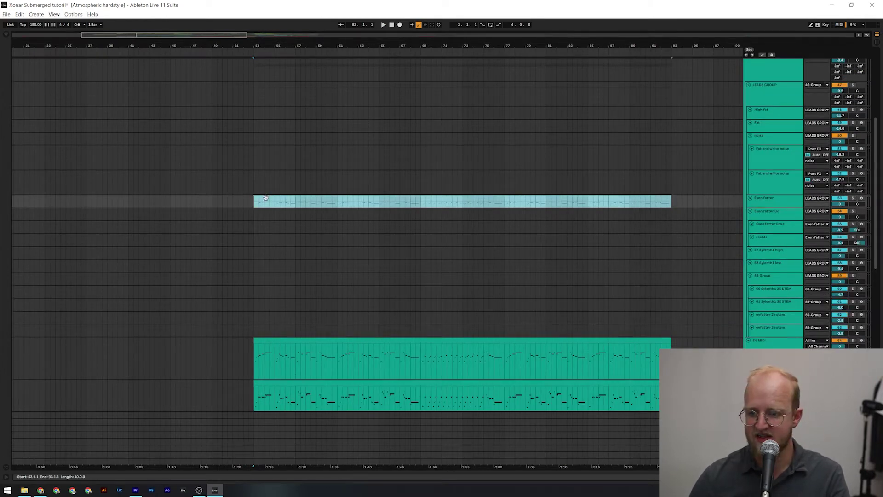
Step: Select bars 53–93 across three lanes, then clear it leaving the insert mark at bar 53
drag(266, 199, 265, 162)
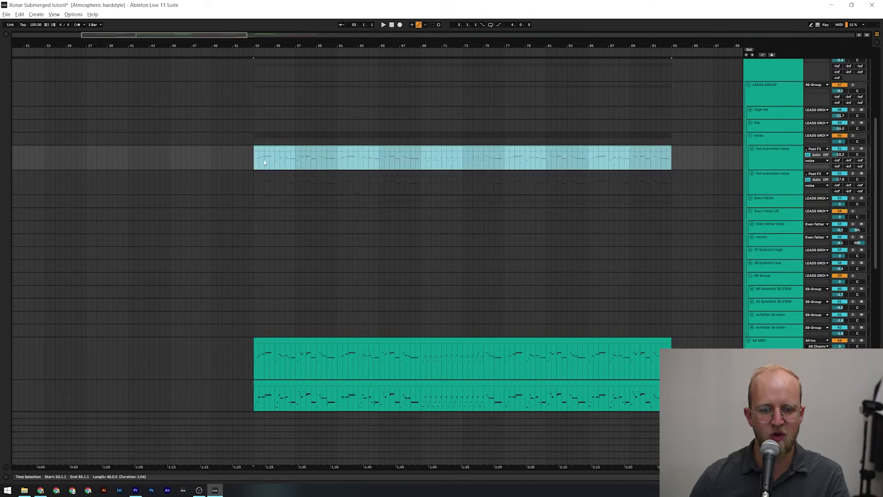
shift+click(268, 197)
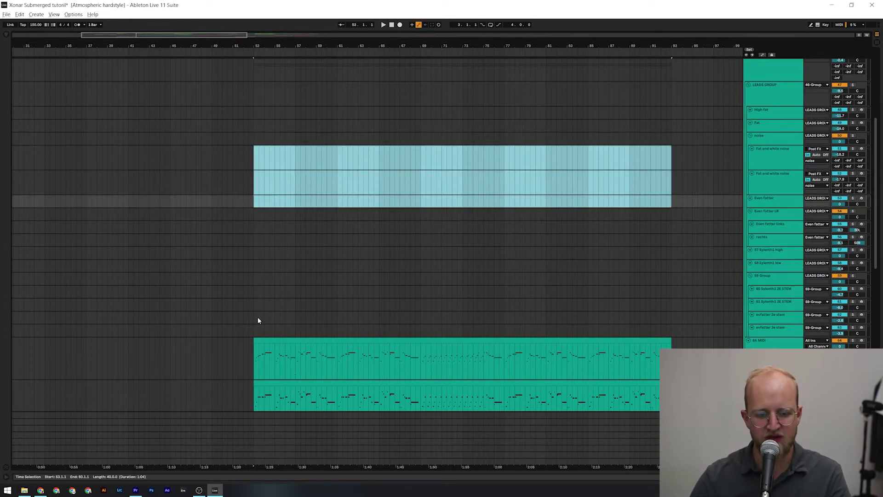
click(248, 343)
scroll(264, 343, down, 2)
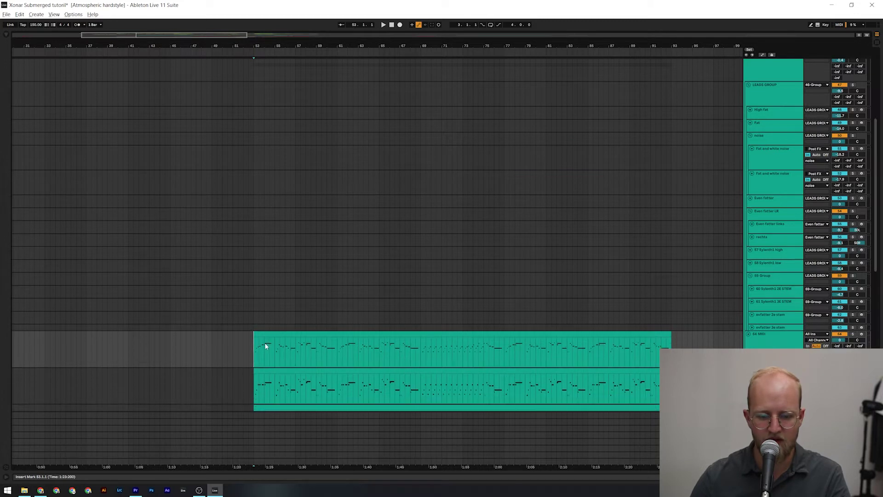
scroll(263, 343, up, 5)
Step: Show the devices of the 64 MIDI, Fat (DUNE 3) and High fat tracks
click(266, 333)
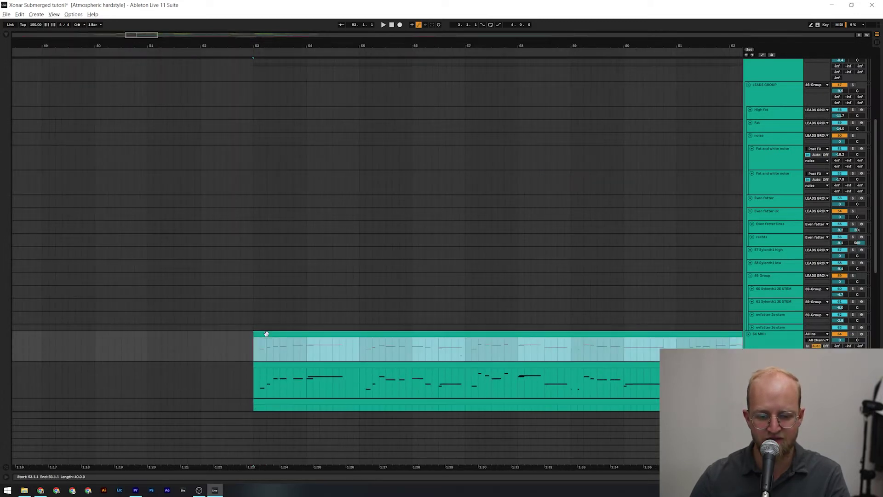
scroll(780, 346, down, 1)
double_click(785, 345)
click(774, 320)
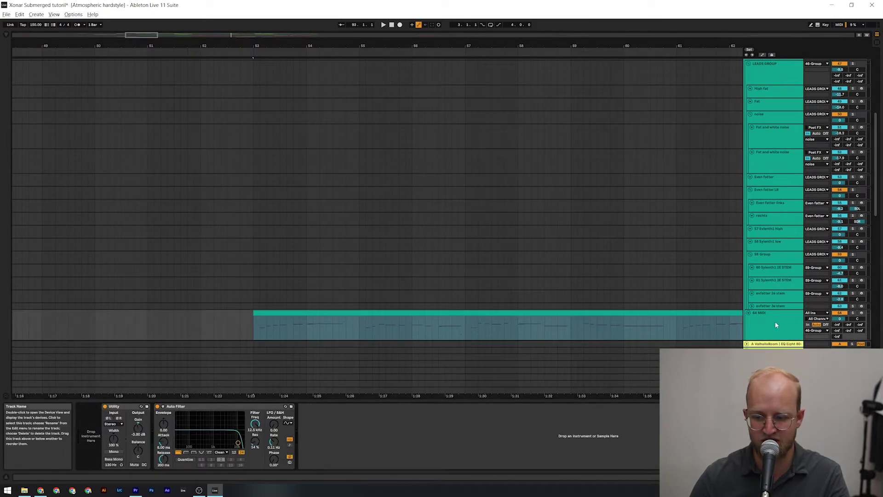
scroll(780, 164, up, 3)
click(779, 164)
click(775, 150)
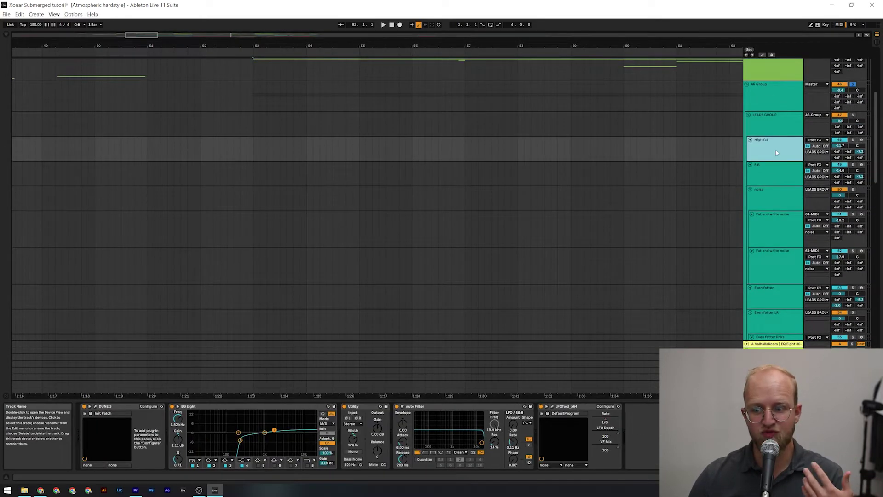
Step: Unfold 46 Group and select the Even fatter track to see its devices
scroll(771, 147, up, 5)
click(752, 211)
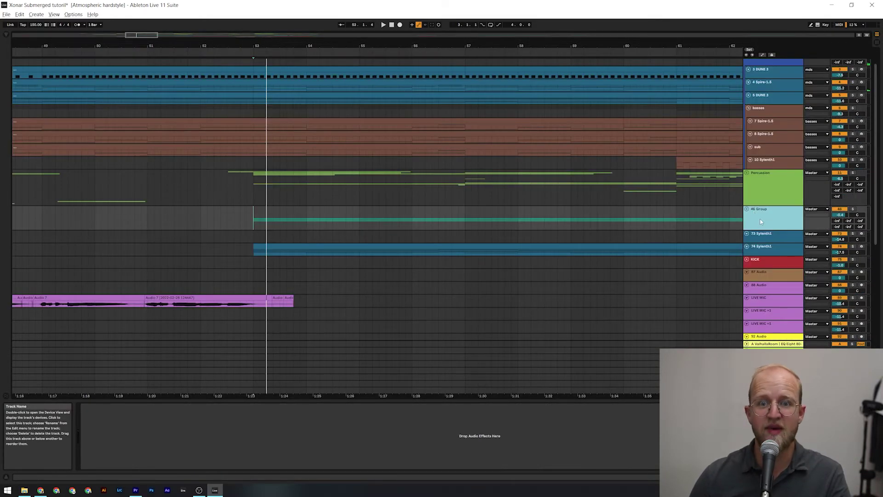
key(Right)
scroll(760, 217, down, 5)
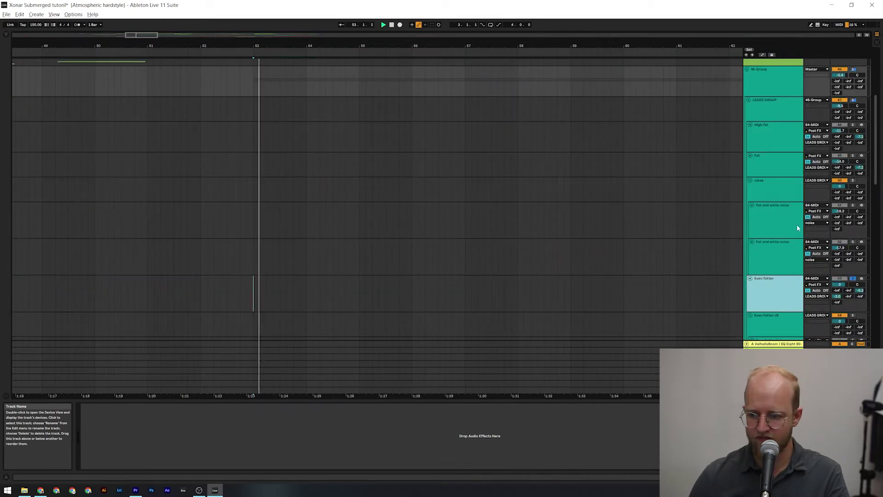
click(770, 304)
scroll(791, 221, down, 3)
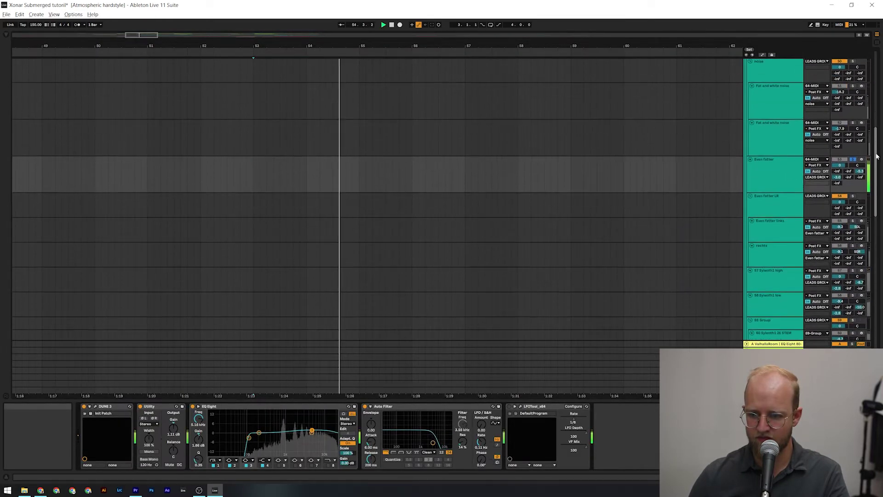
Step: Set Even fatter's monitoring to Auto and check its MIDI From source is 64-MIDI
click(816, 170)
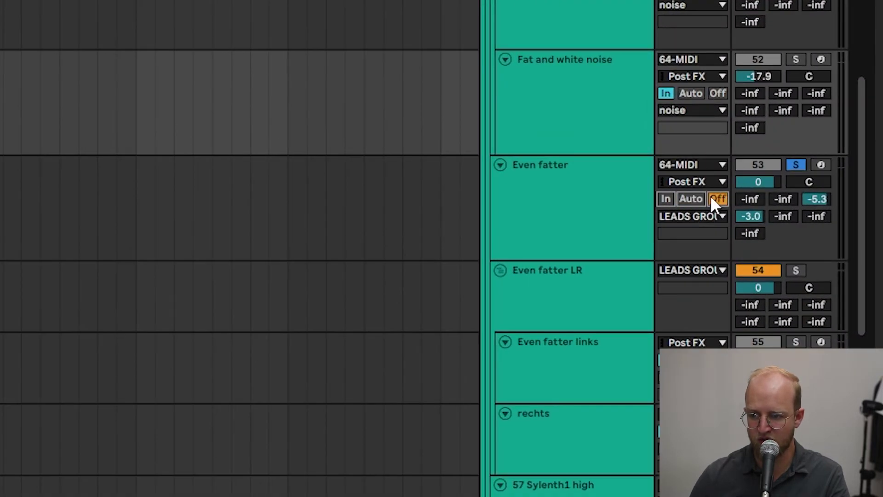
click(680, 164)
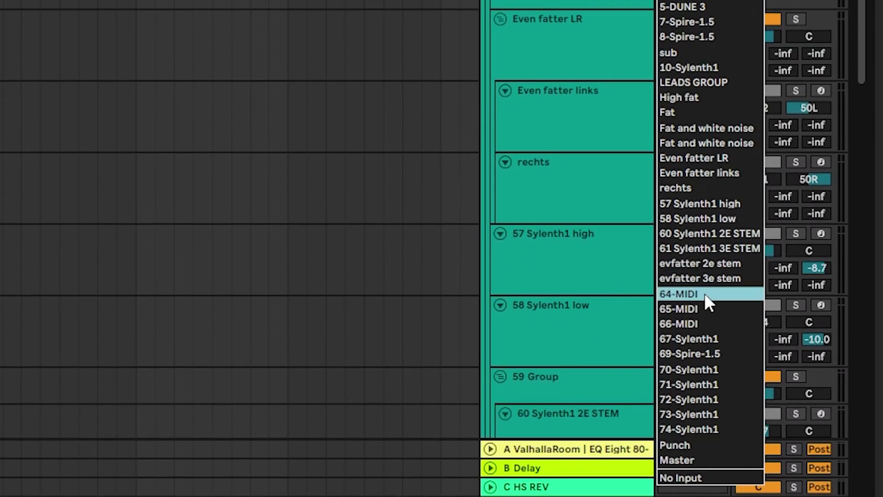
click(708, 248)
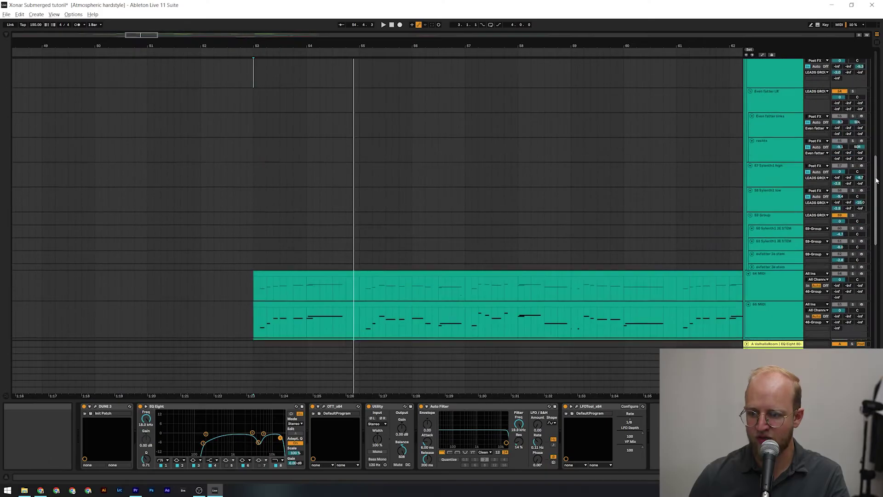
scroll(777, 147, down, 3)
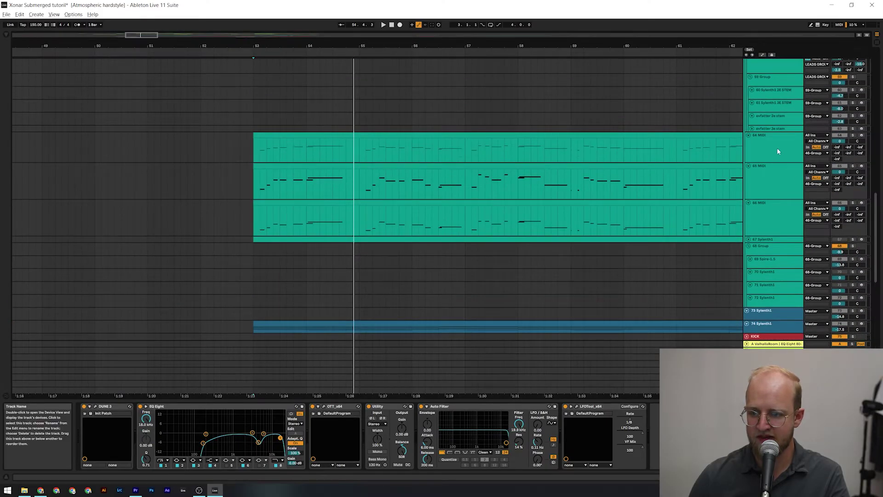
Step: Select the 64 MIDI, 60 Sylenth1 2E STEM and 59 Group tracks and play from bar 53
click(777, 151)
scroll(784, 172, up, 1)
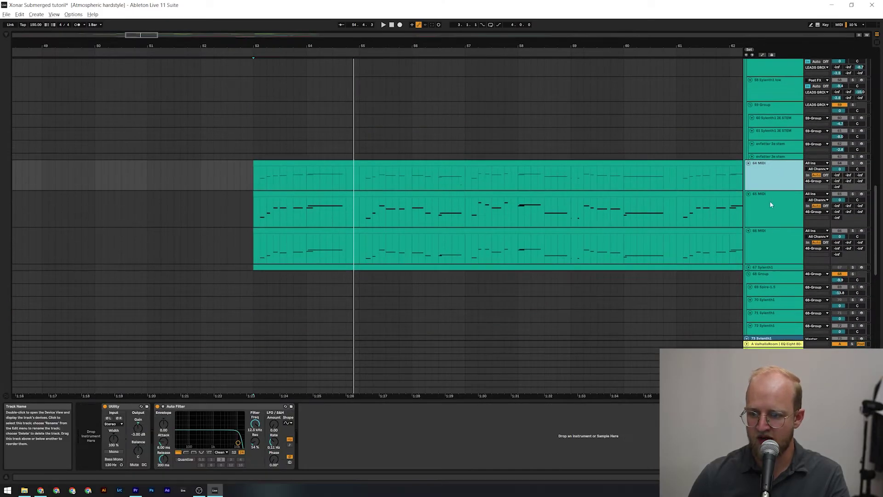
scroll(770, 201, up, 1)
click(781, 148)
click(790, 138)
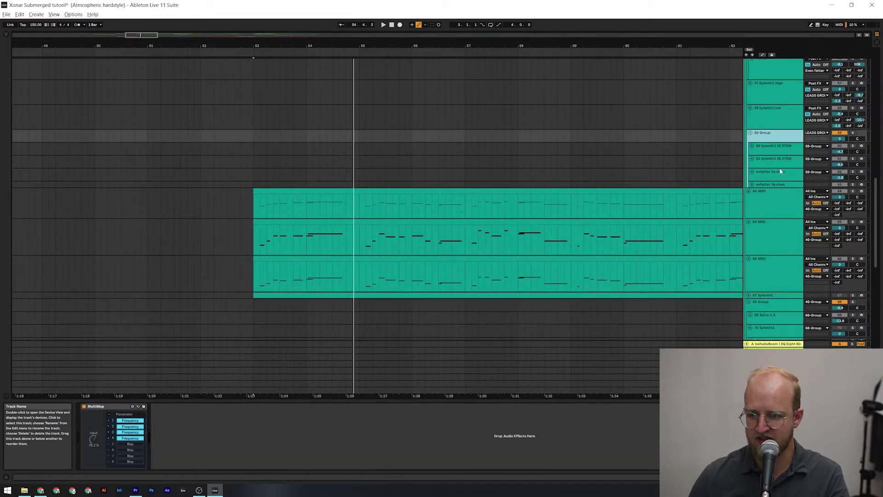
key(space)
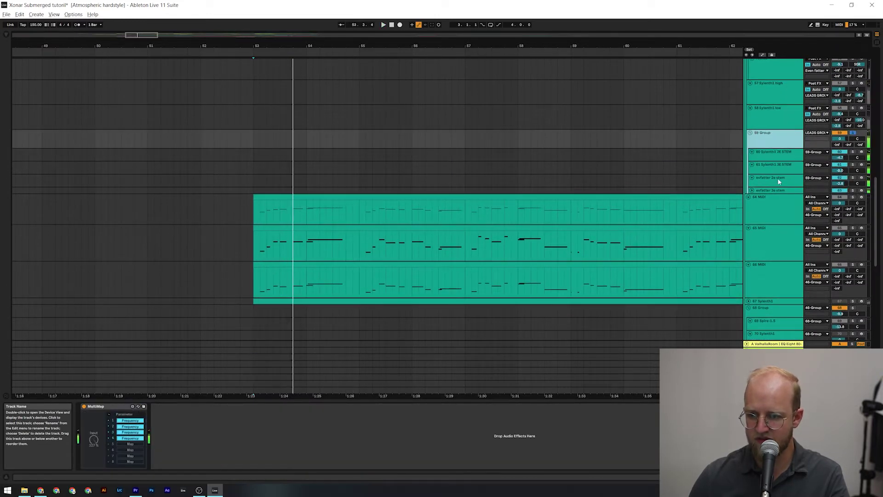
Step: Confirm 60 Sylenth1 2E STEM's MIDI From is 65-MIDI, then select the 66 MIDI track
click(791, 156)
click(817, 151)
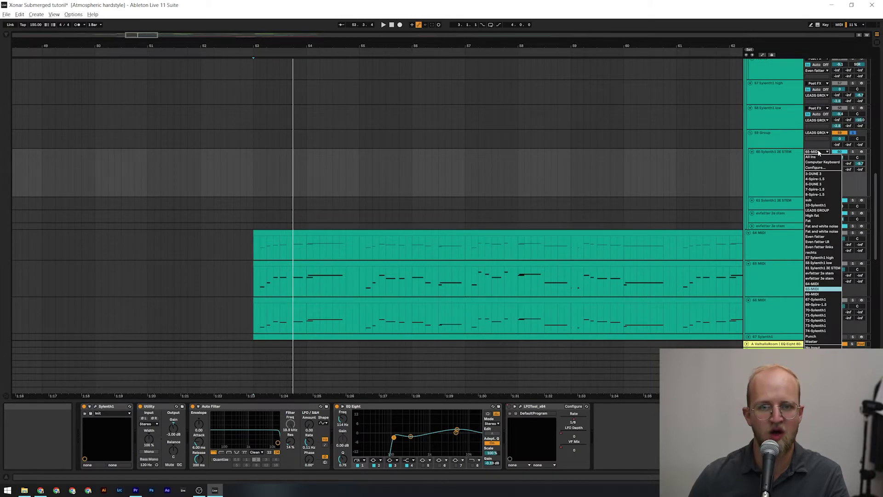
click(818, 153)
click(773, 312)
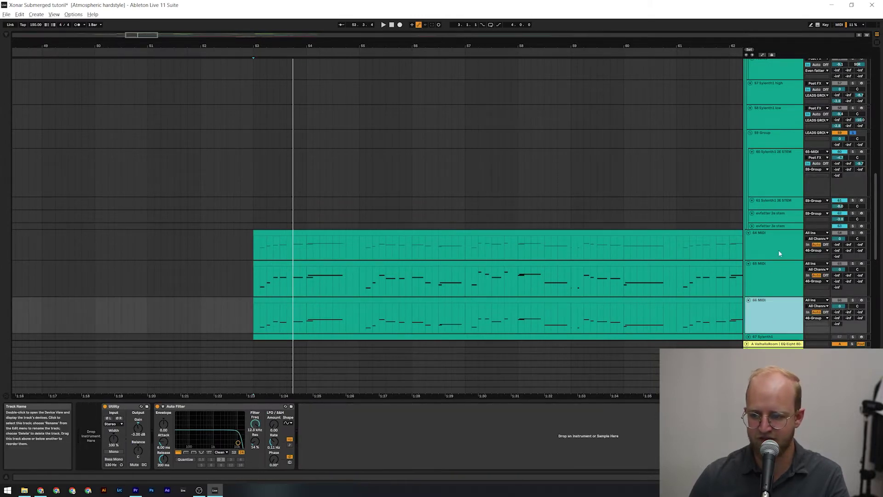
scroll(642, 169, down, 5)
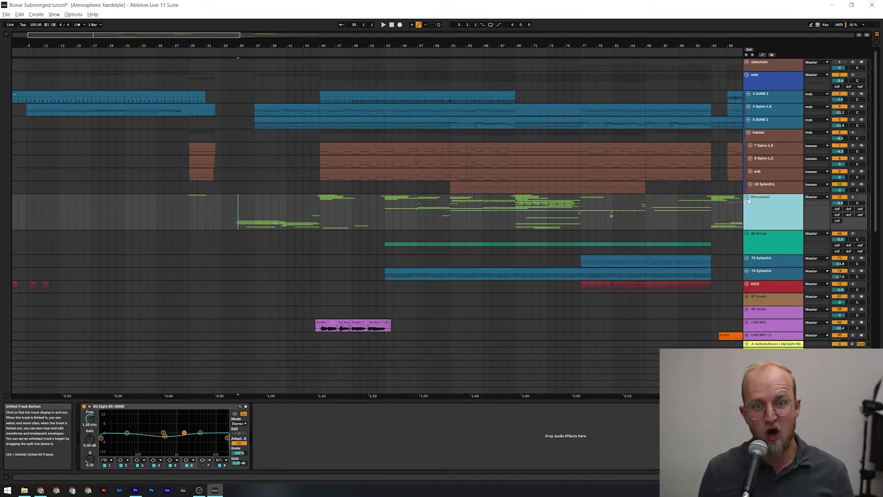
Step: Unfold Percussion and audition the intro footsteps, breaths and alien creature sound-effect clips
click(747, 197)
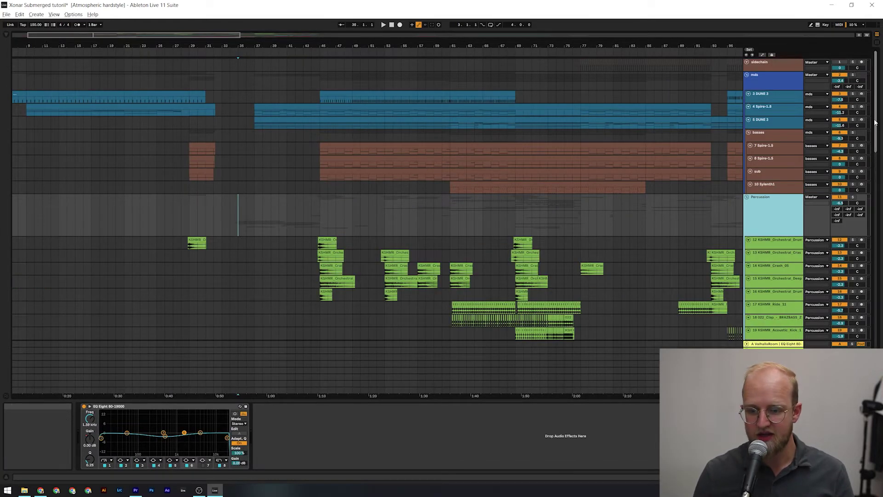
scroll(875, 122, down, 10)
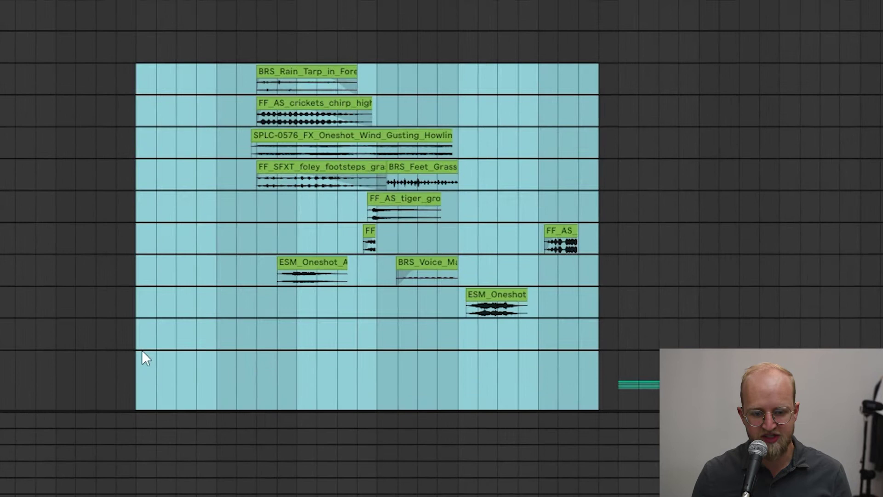
drag(142, 352, 253, 339)
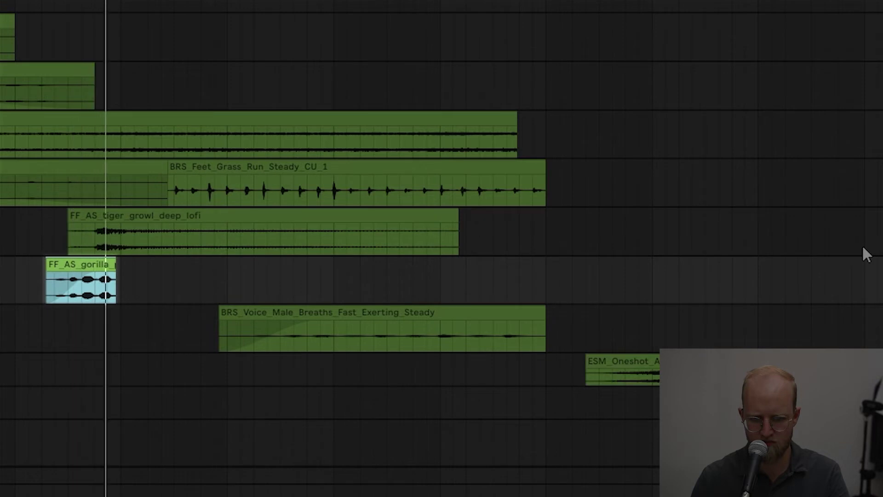
click(519, 166)
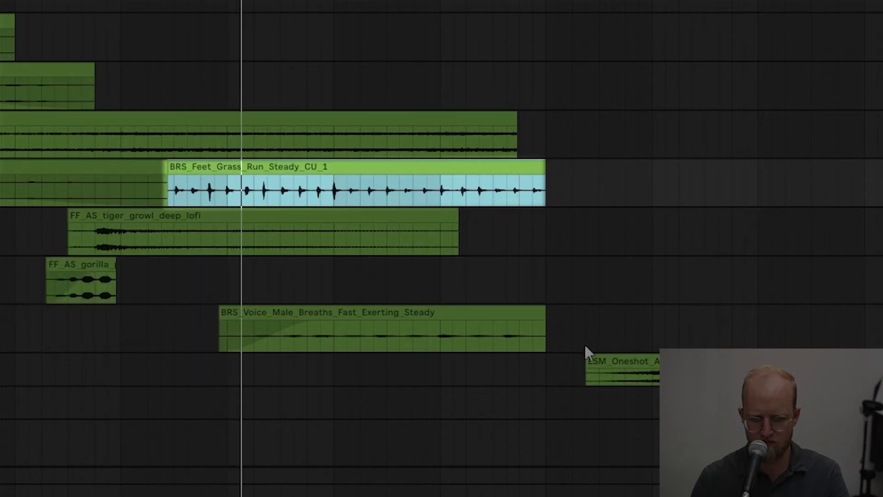
click(320, 339)
click(606, 382)
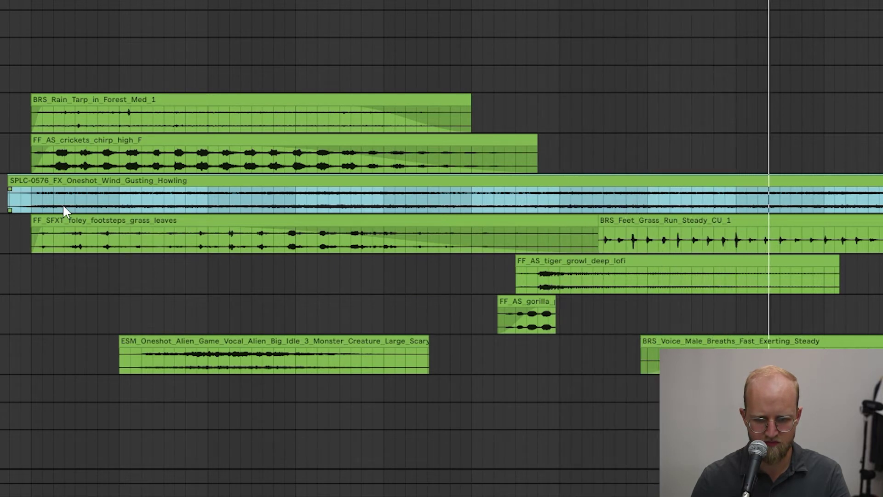
scroll(63, 206, right, 3)
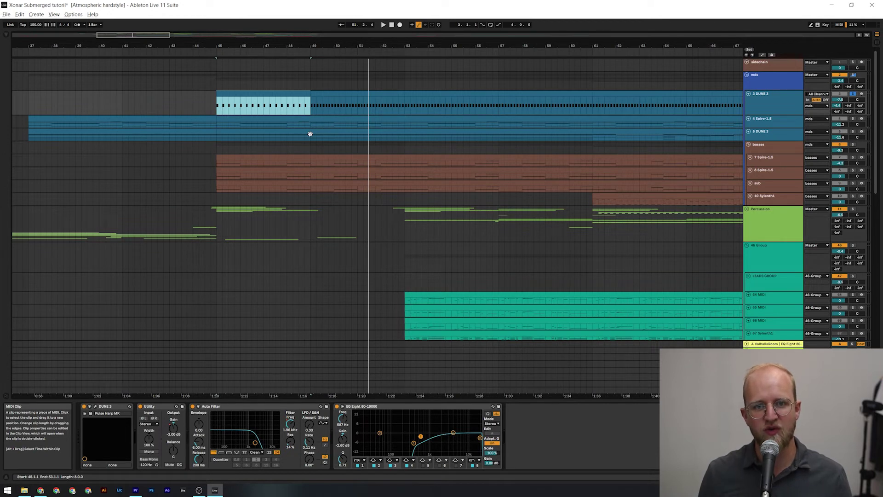
Step: Play the arrangement and show the track 6 DUNE 3 clip's Arpeggiator device chain
key(space)
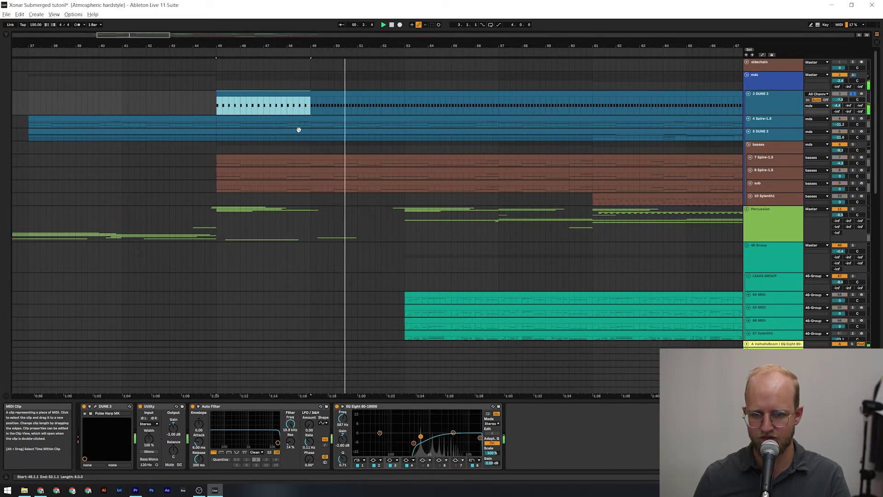
click(299, 130)
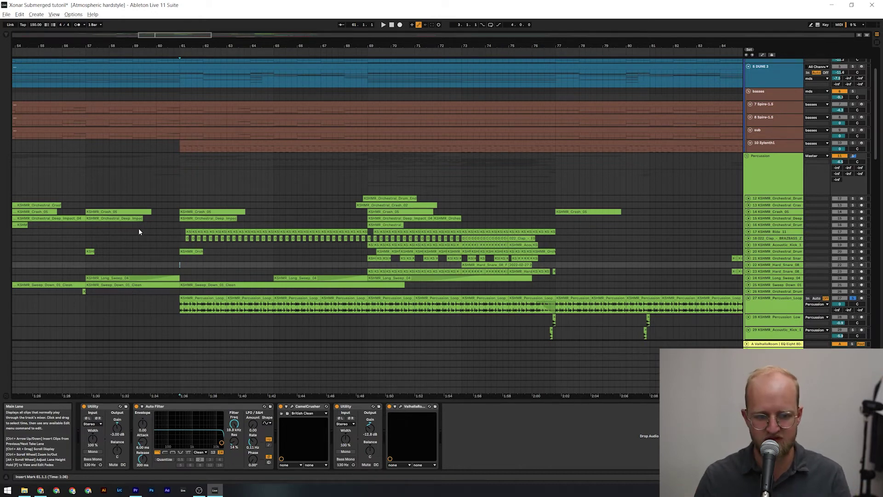
Step: Play from bar 61, fit the percussion tracks to the view, and jump playback to bar 68
key(space)
scroll(138, 228, down, 3)
drag(200, 279, 204, 144)
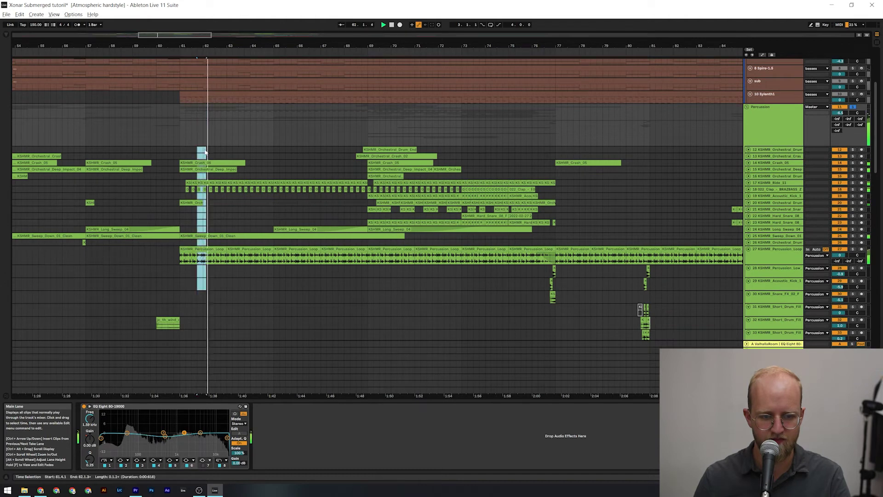
key(h)
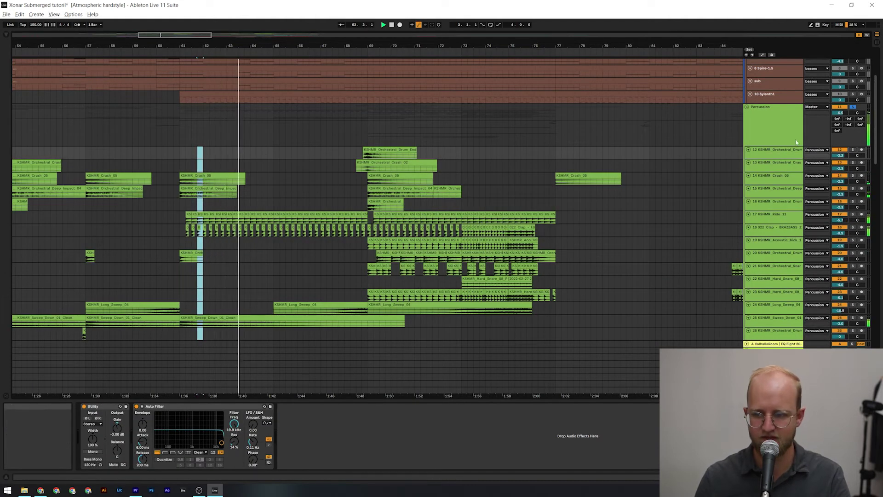
drag(876, 103, 880, 133)
scroll(550, 120, up, 3)
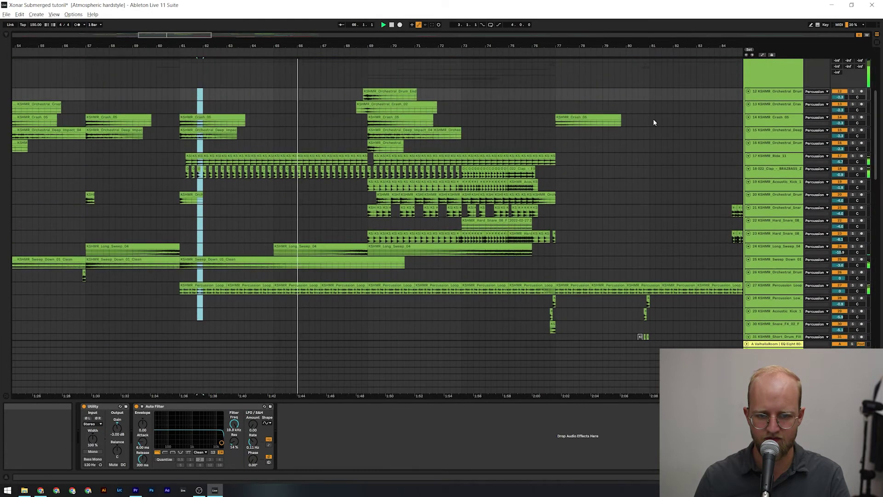
click(352, 90)
Step: Scroll through the percussion lanes while the section plays
scroll(553, 134, up, 3)
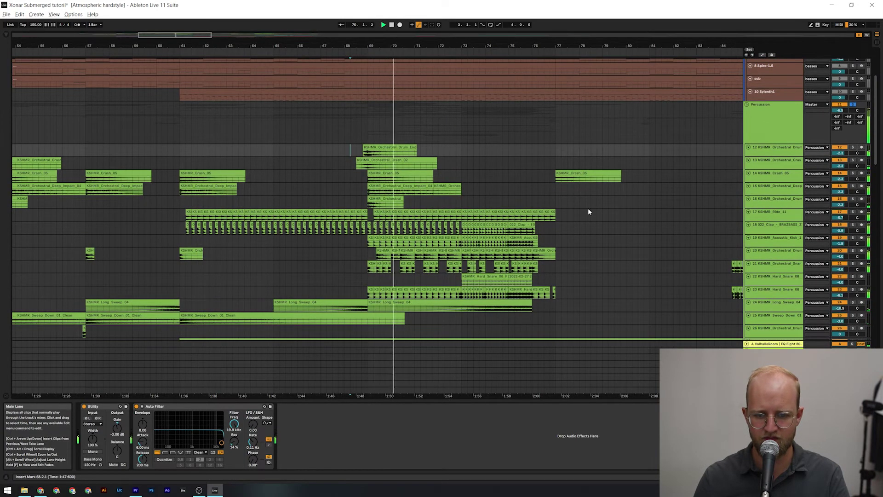
scroll(555, 212, up, 3)
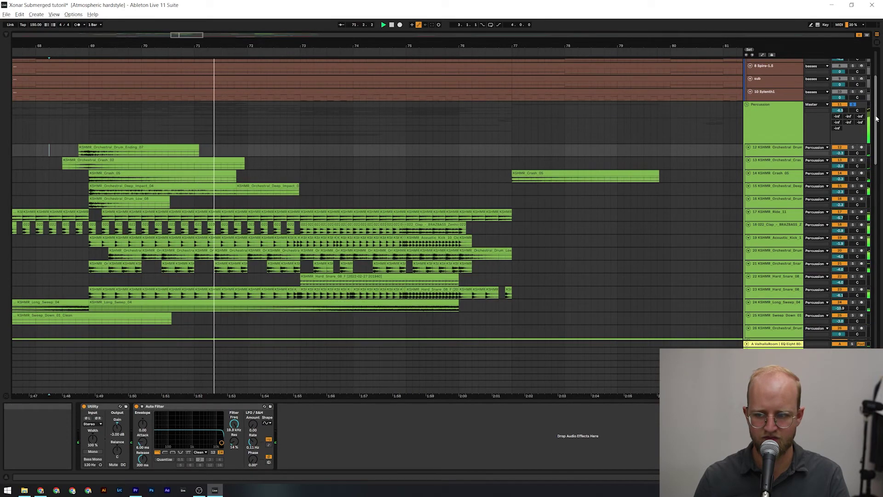
drag(875, 100, 875, 136)
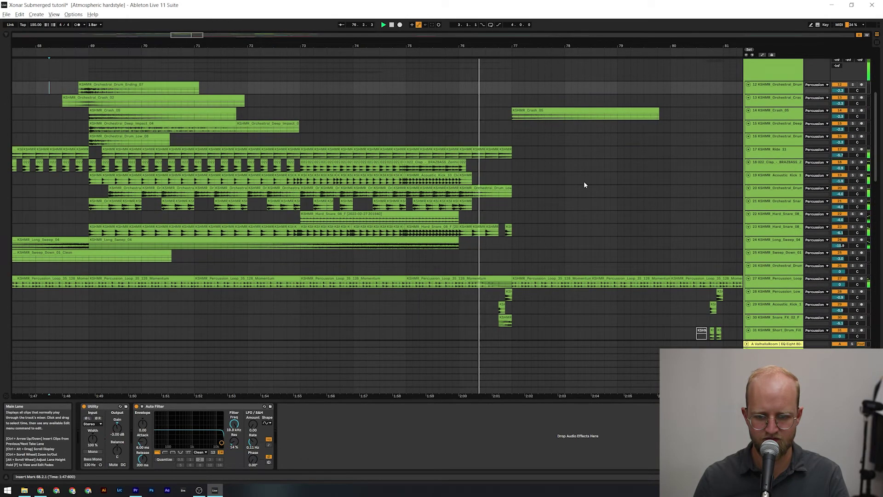
scroll(583, 181, down, 3)
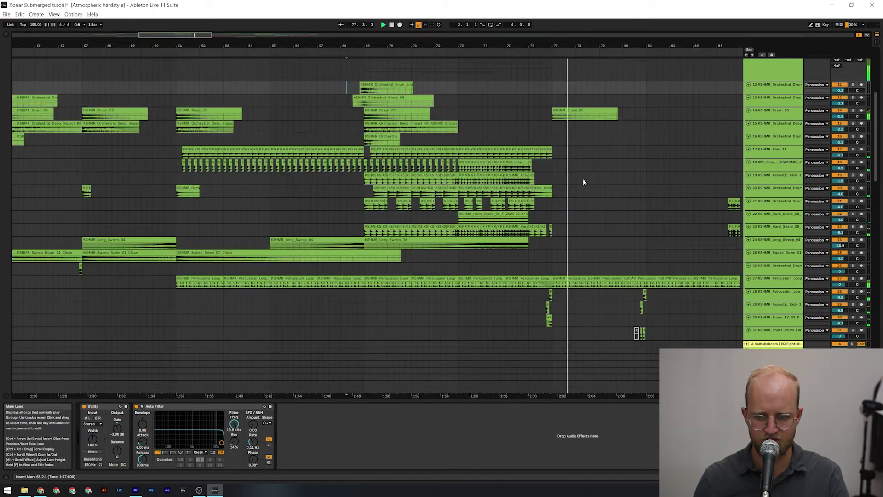
scroll(605, 198, up, 4)
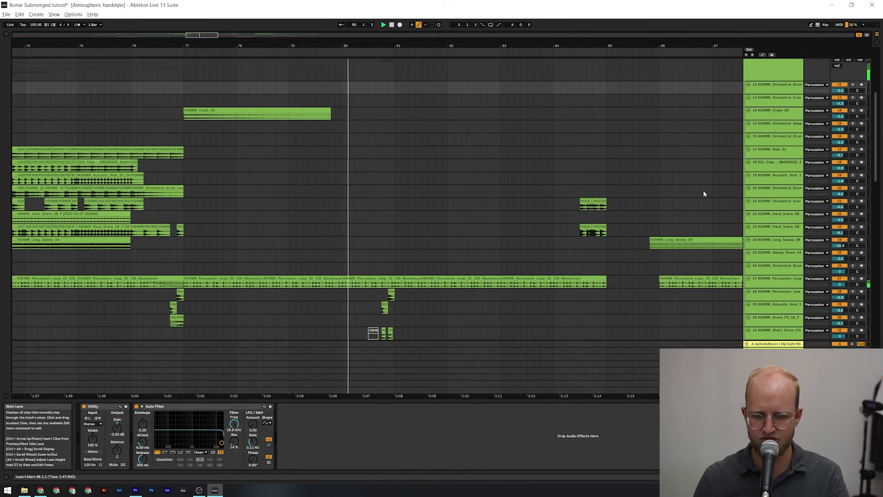
scroll(704, 192, down, 2)
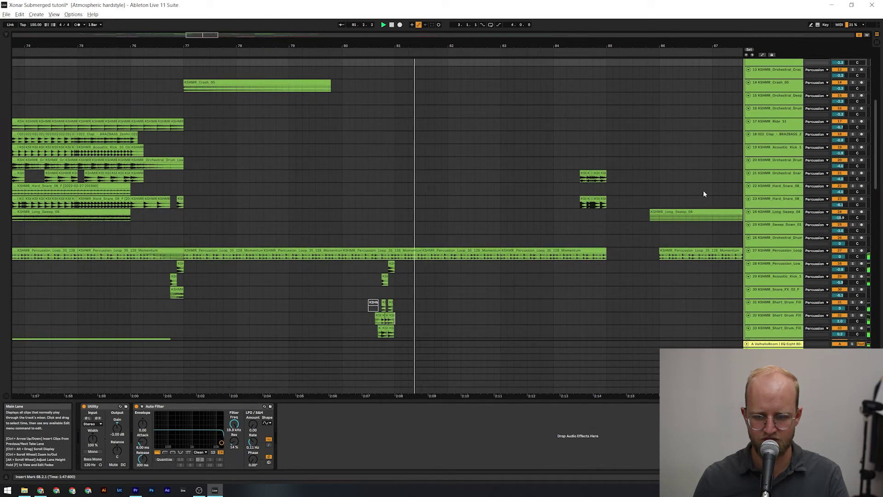
scroll(703, 192, down, 2)
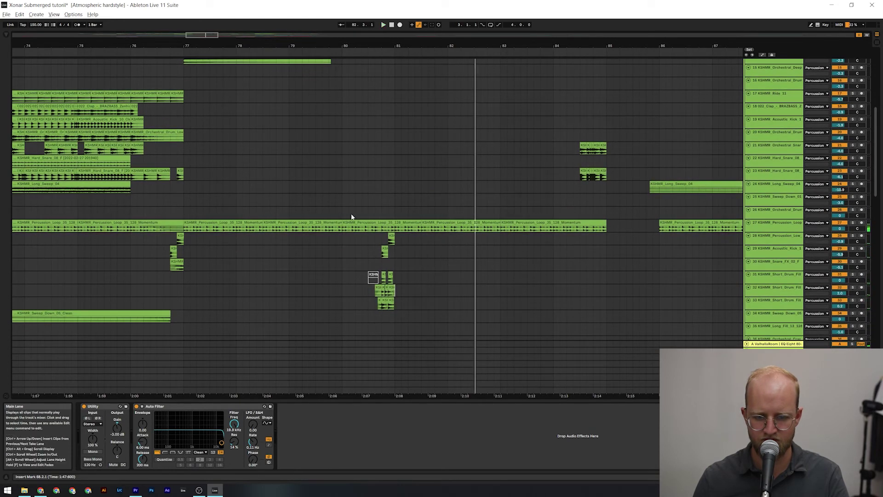
scroll(784, 121, up, 8)
Step: Solo the Percussion group to hear it alone, then unsolo it
click(785, 123)
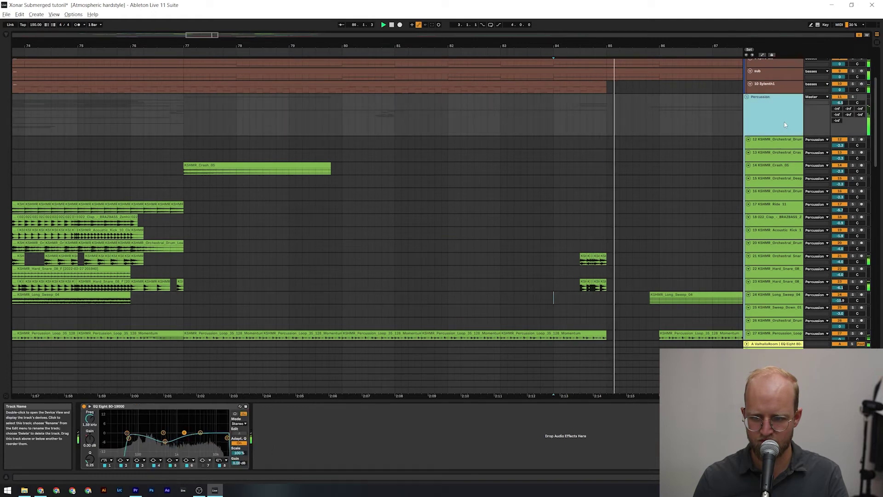
key(space)
key(space)
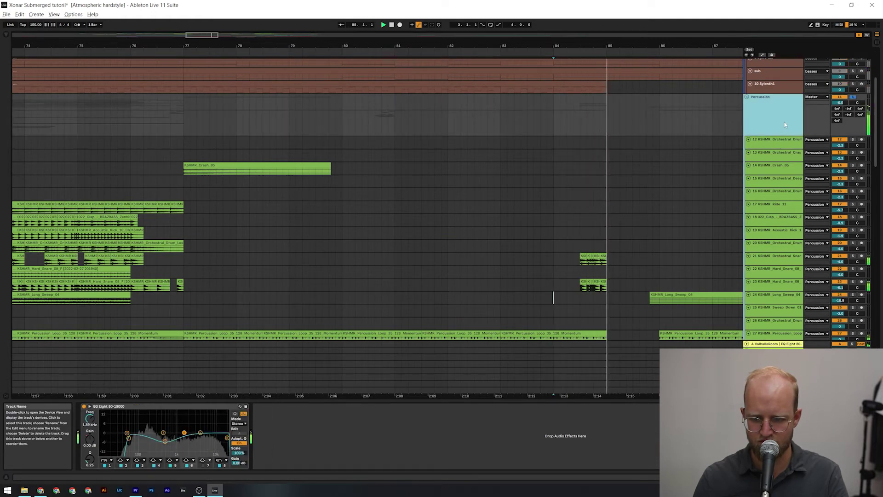
key(s)
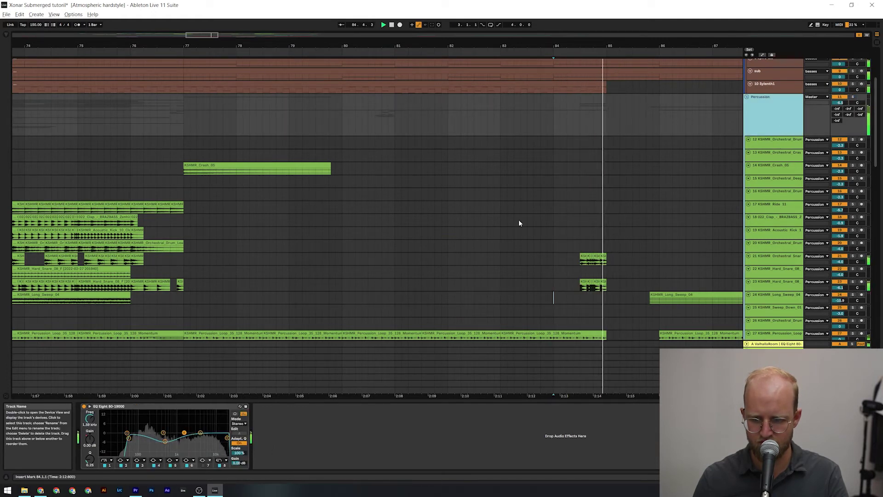
scroll(379, 251, down, 5)
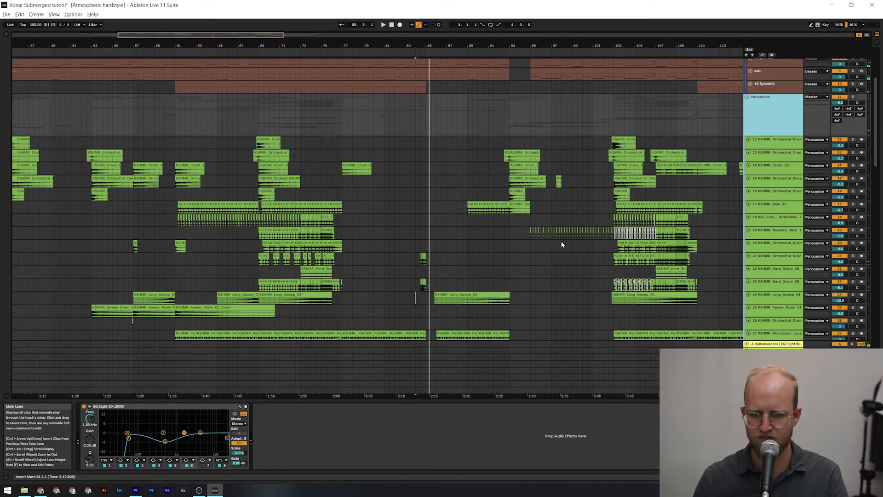
Step: Place the insert mark on the acoustic kick lane near bar 95 and play the kick roll
click(526, 236)
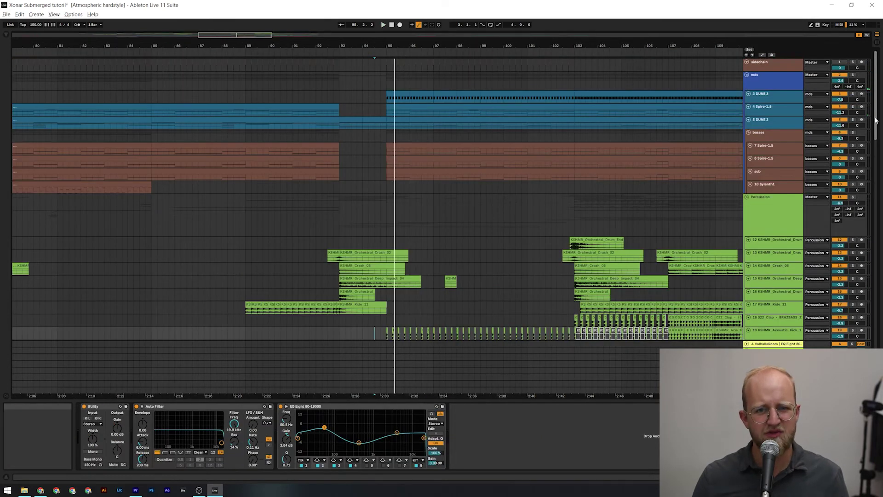
drag(876, 120, 880, 172)
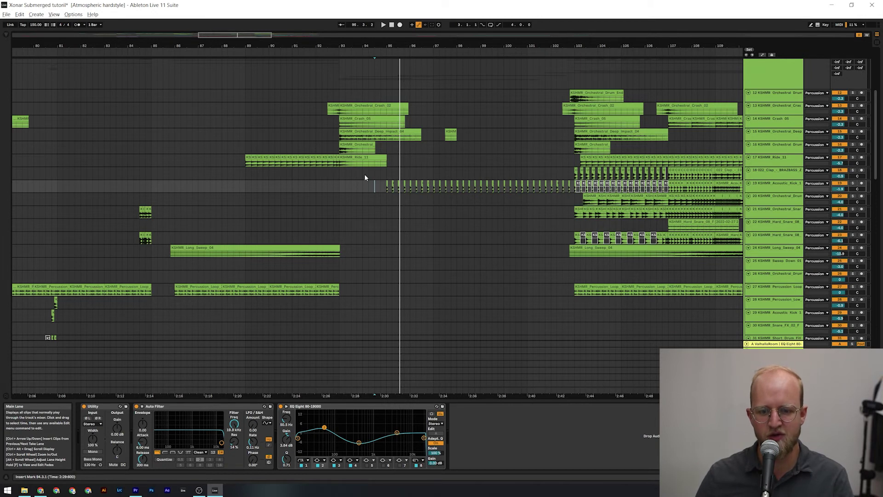
key(space)
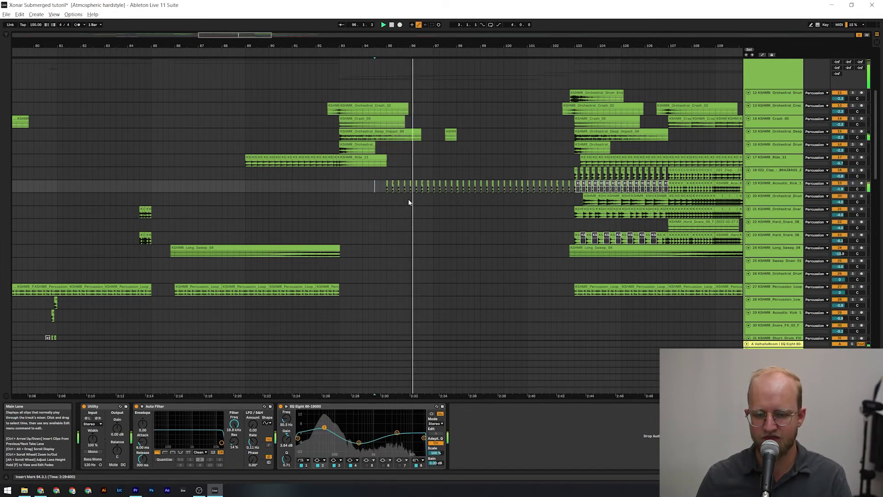